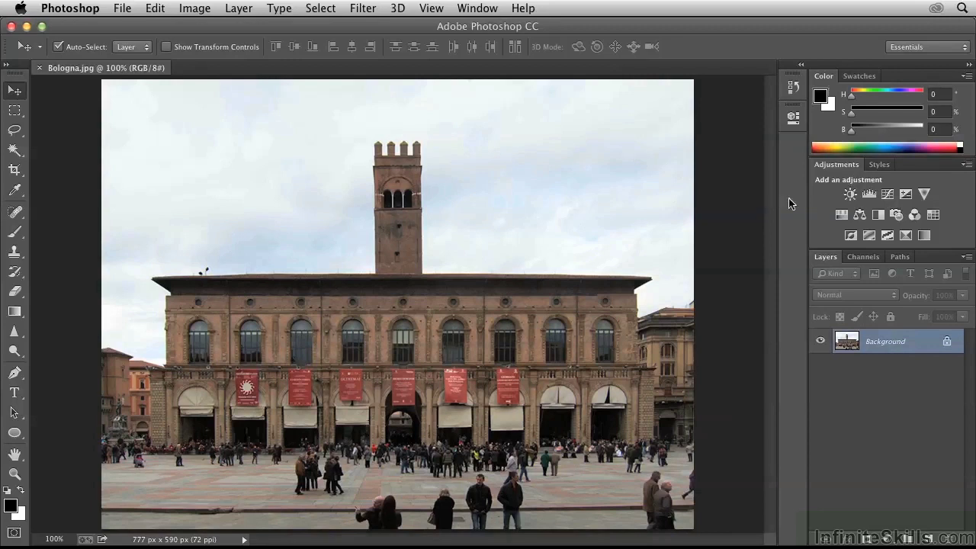
Add a Brightness/Contrast adjustment layer at brightness 39 and compare it on and off.
left_click(850, 195)
left_click_drag(663, 193, 644, 223)
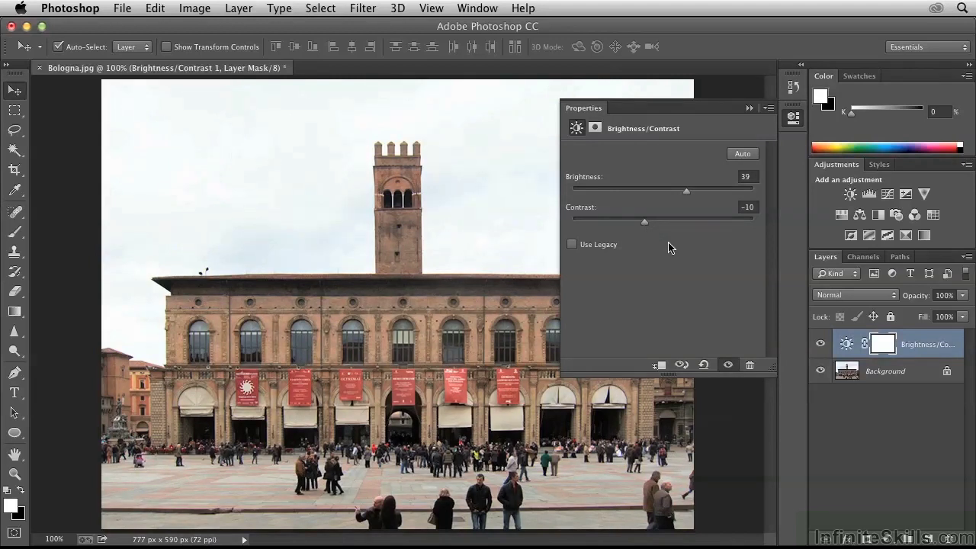
left_click(793, 120)
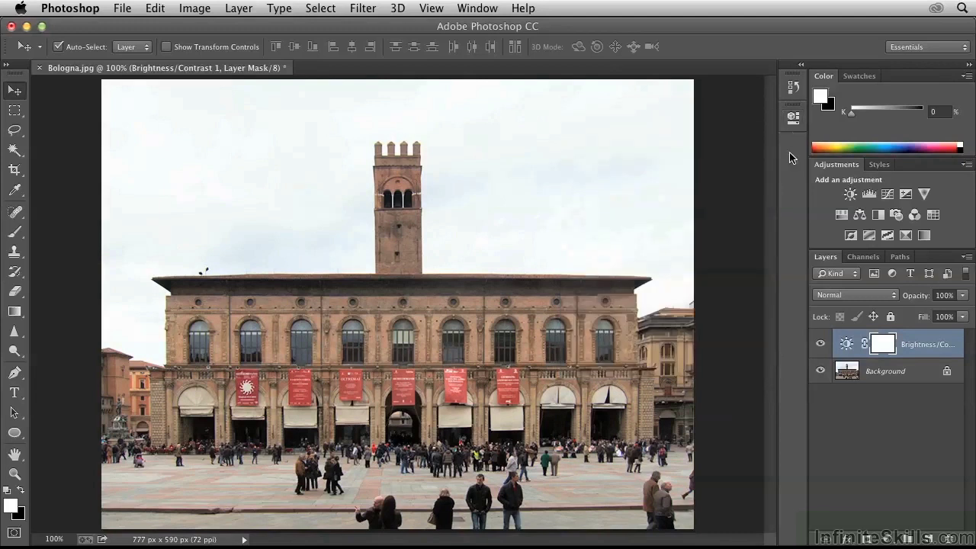
left_click(819, 345)
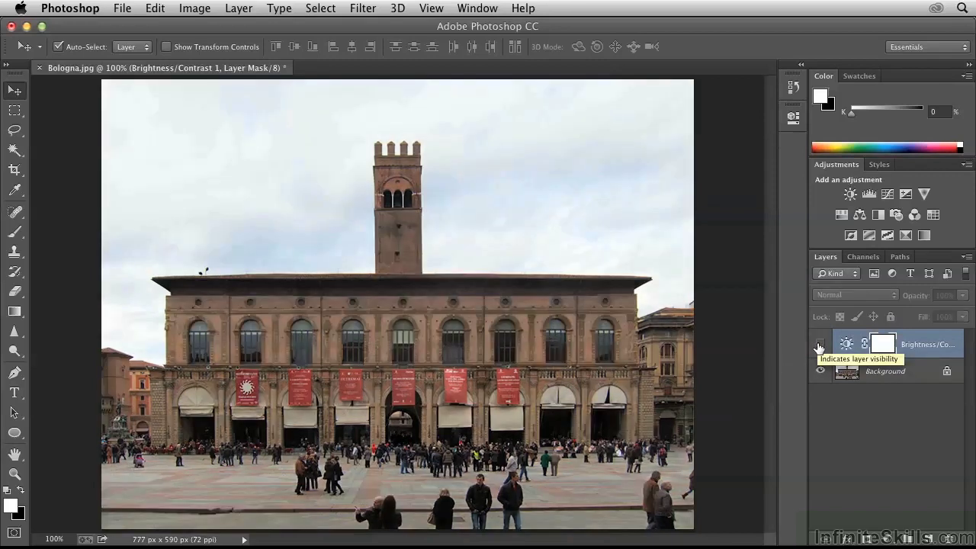
left_click(820, 345)
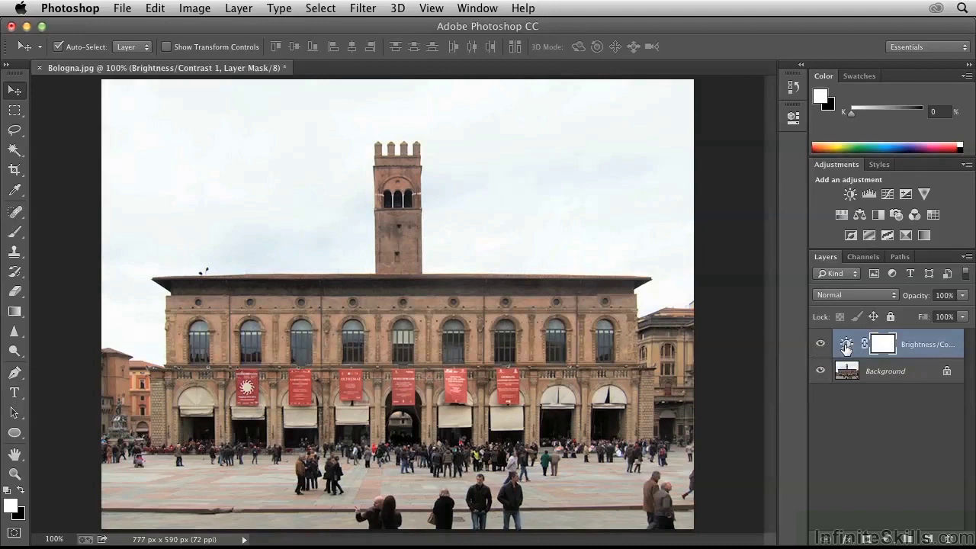
Refine the Brightness/Contrast adjustment to Brightness 34 and Contrast -14.
double_click(846, 347)
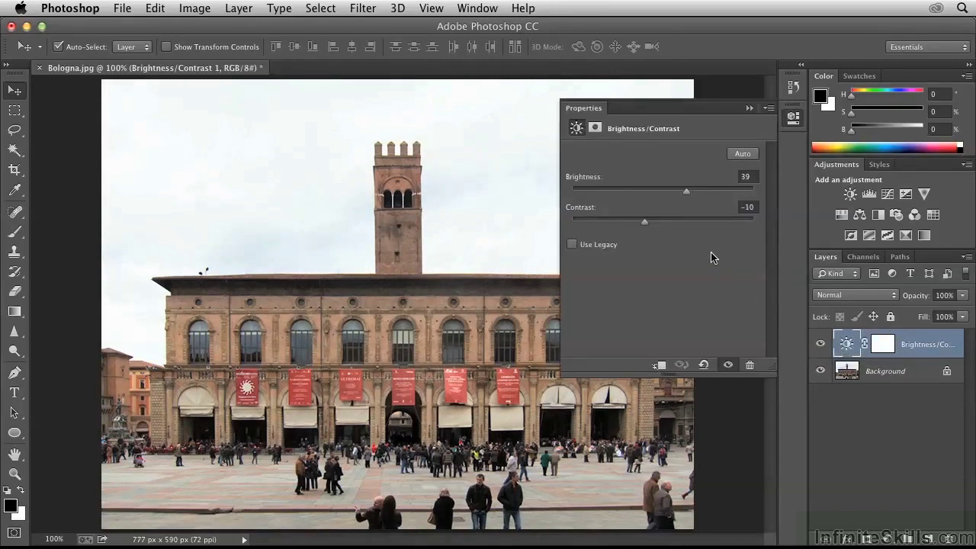
left_click_drag(644, 220, 638, 221)
left_click_drag(688, 190, 682, 190)
left_click(793, 118)
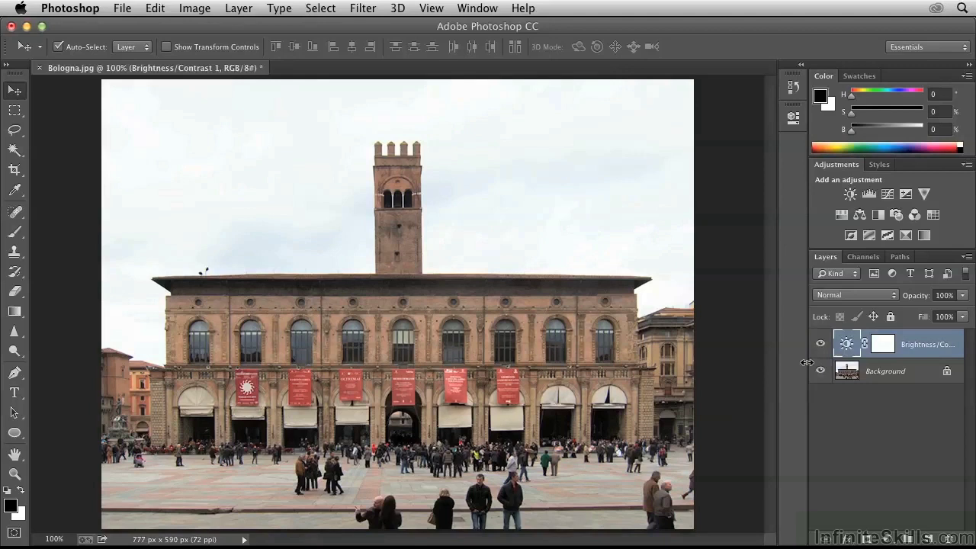
Select the Background and Brightness/Contrast layers together and convert them to one smart object.
left_click(882, 373, "shift")
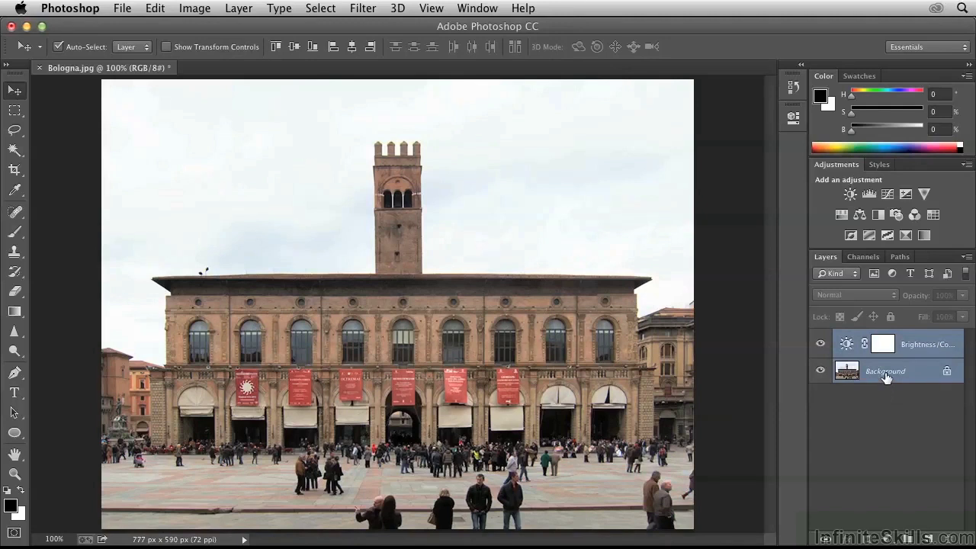
right_click(885, 376)
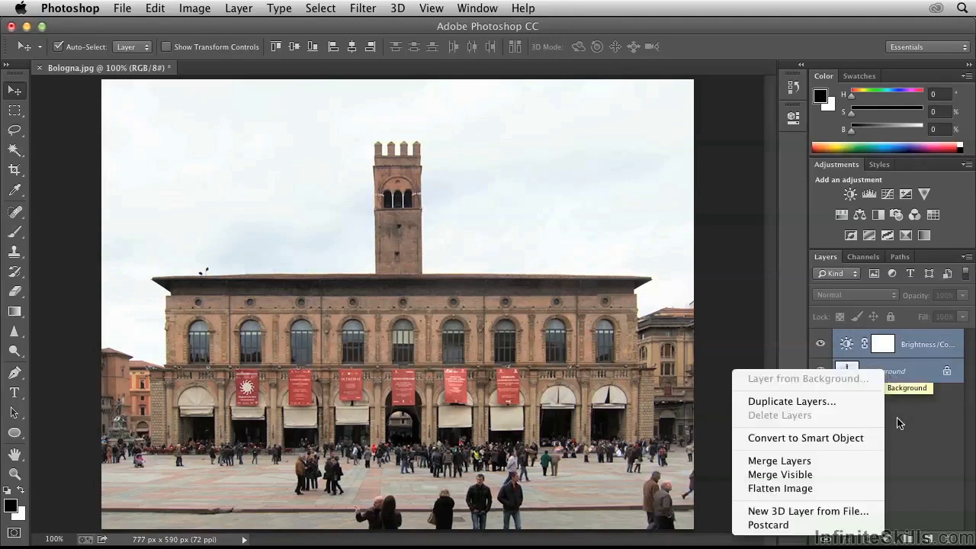
left_click(859, 440)
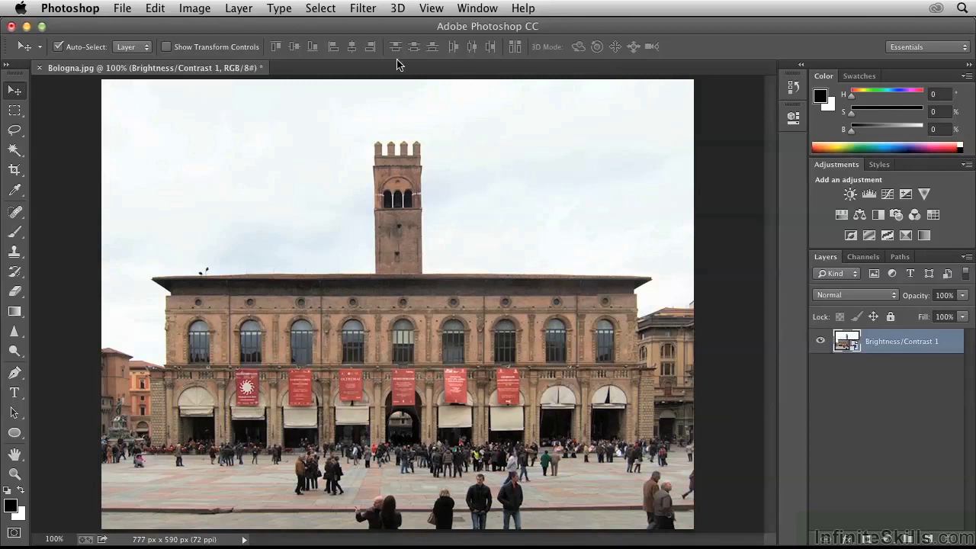
Apply Reduce Noise with default settings as a smart filter and compare it on and off.
left_click(365, 10)
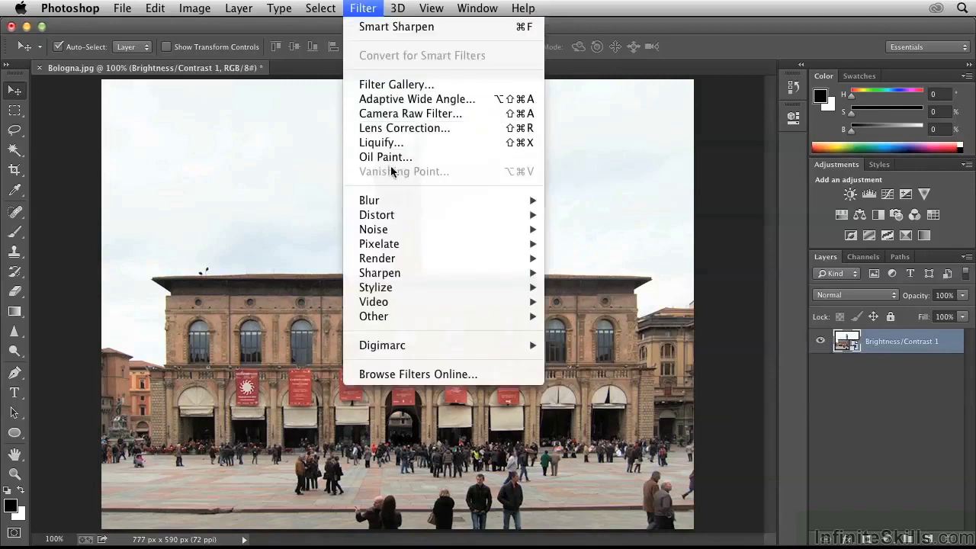
mouse_move(405, 231)
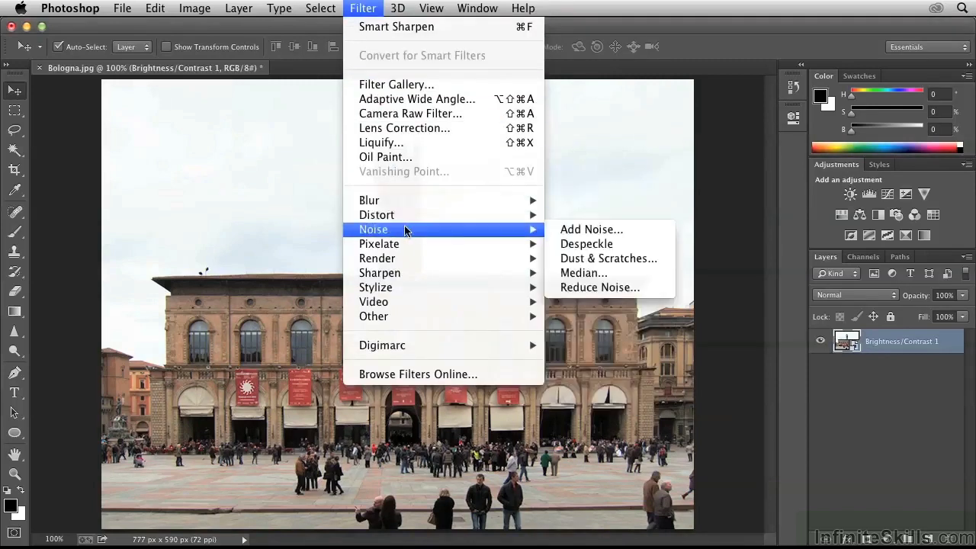
left_click(580, 287)
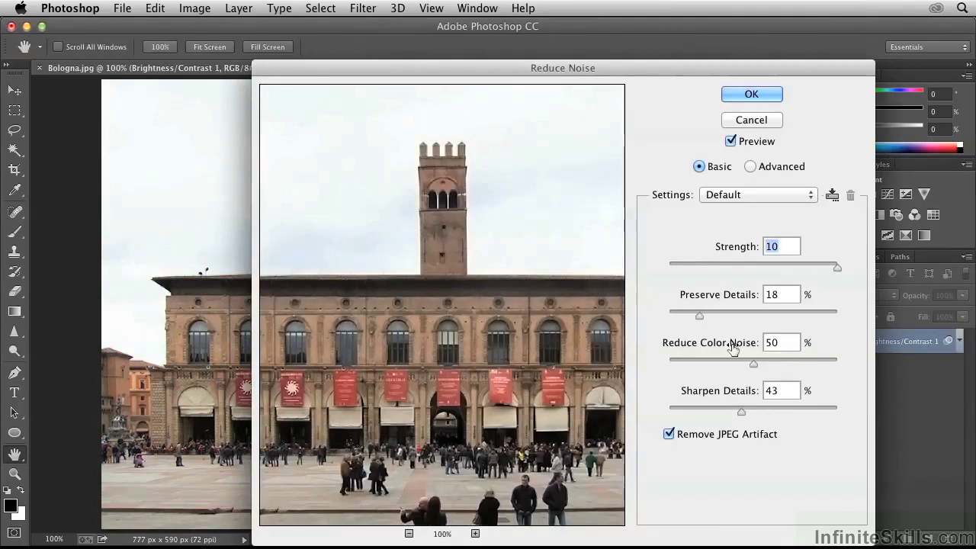
left_click(751, 95)
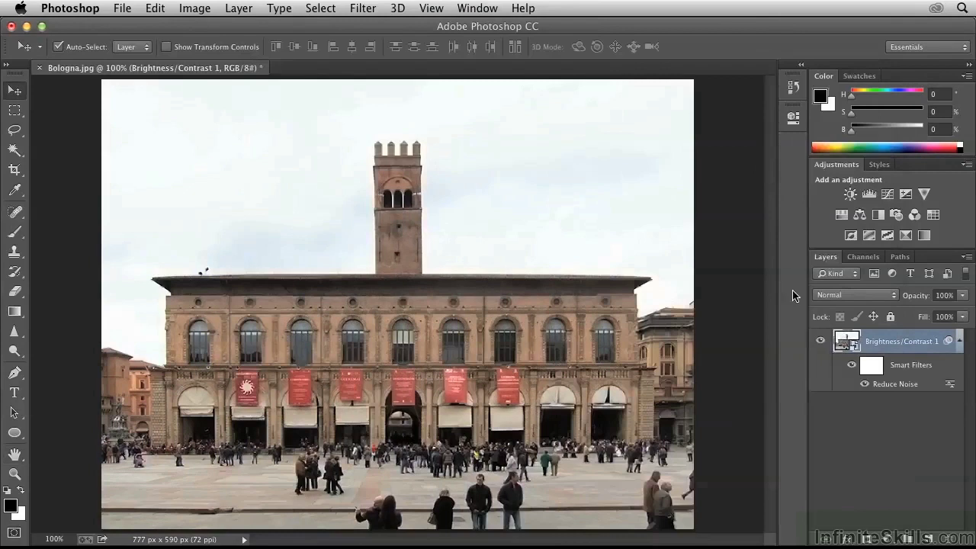
left_click(864, 385)
left_click(864, 385)
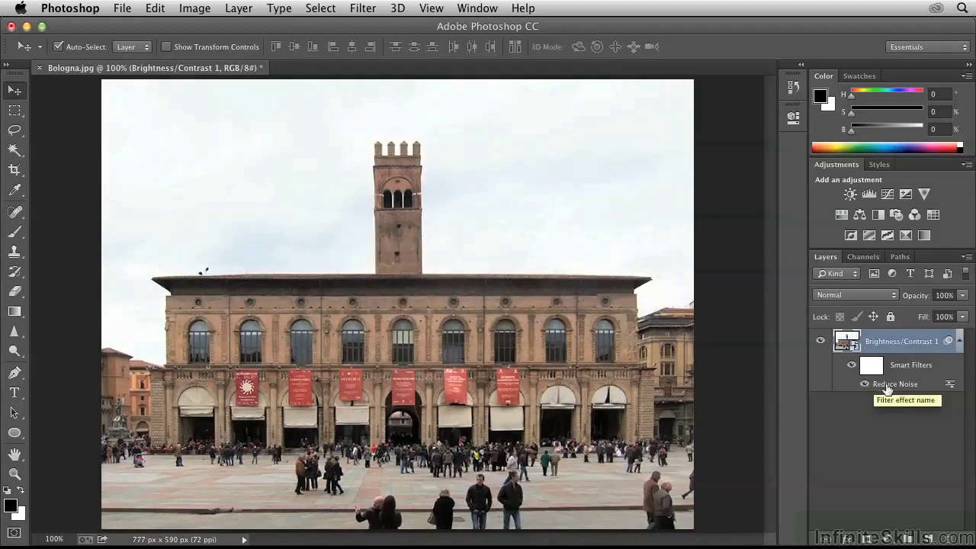
Change the Reduce Noise filter to Strength 8 and Preserve Details 14%.
double_click(886, 385)
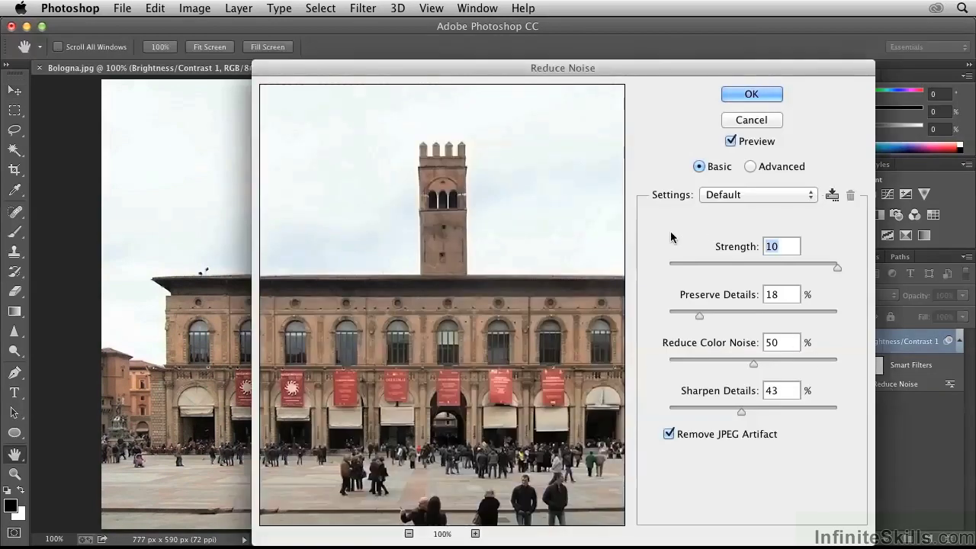
left_click_drag(837, 269, 806, 271)
left_click_drag(699, 317, 692, 313)
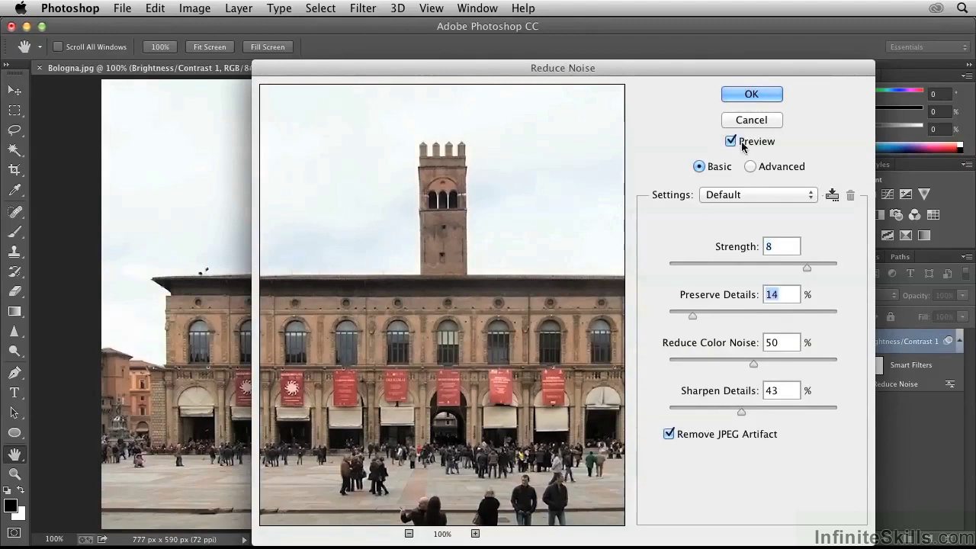
left_click(751, 96)
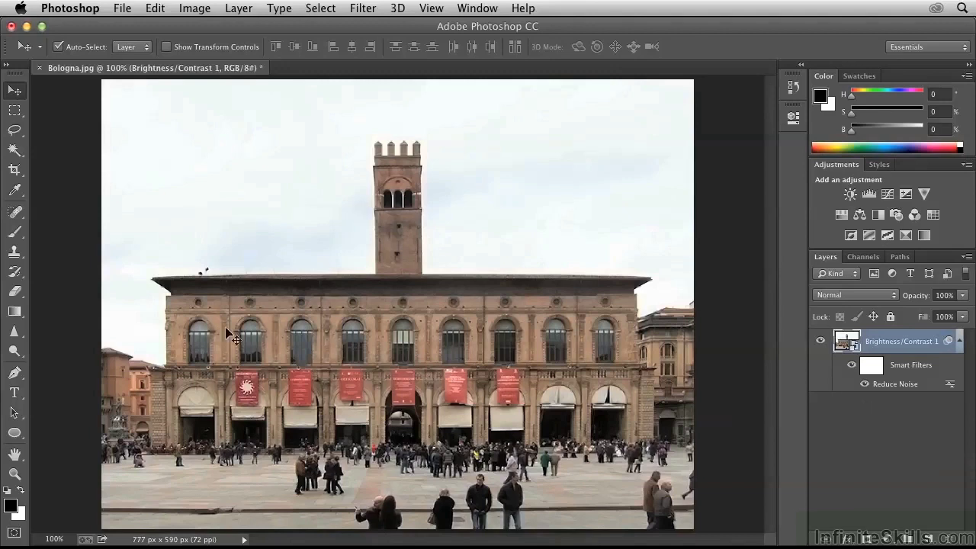
Apply Smart Sharpen at amount 200 to the smart object and compare it on and off.
left_click_drag(21, 333, 53, 343)
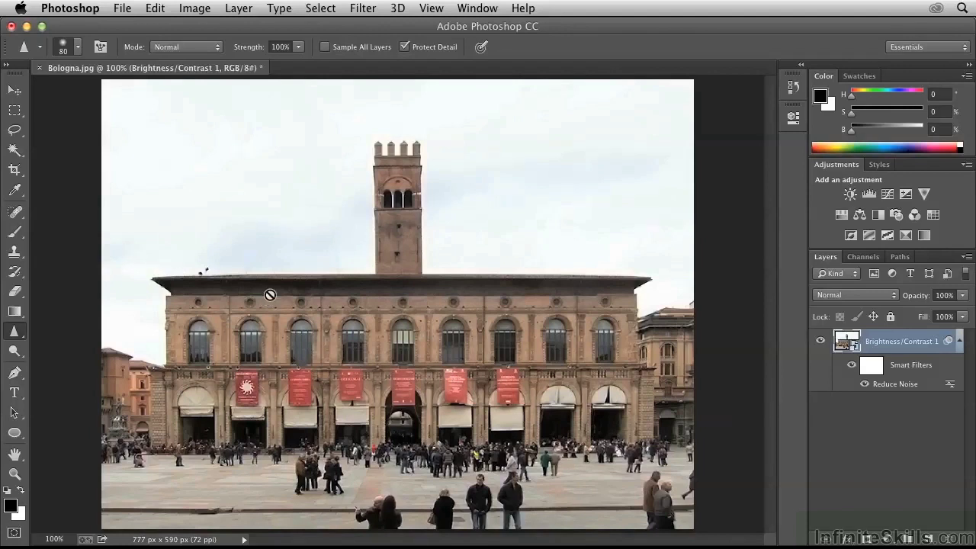
left_click(362, 9)
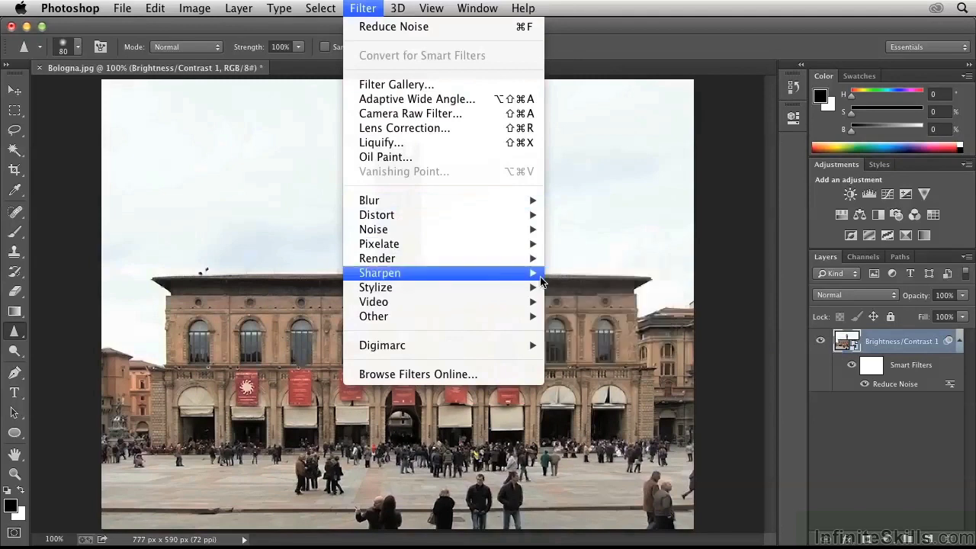
mouse_move(538, 273)
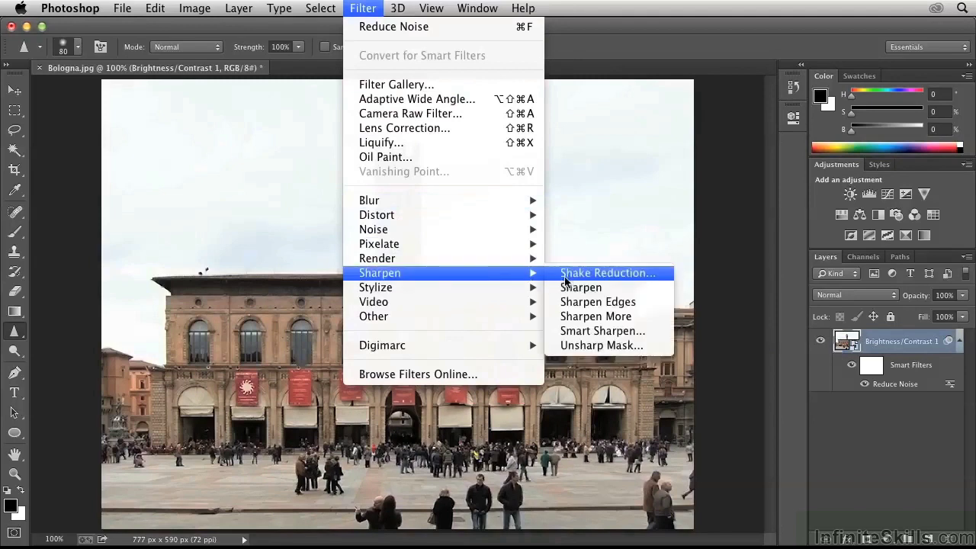
left_click(598, 332)
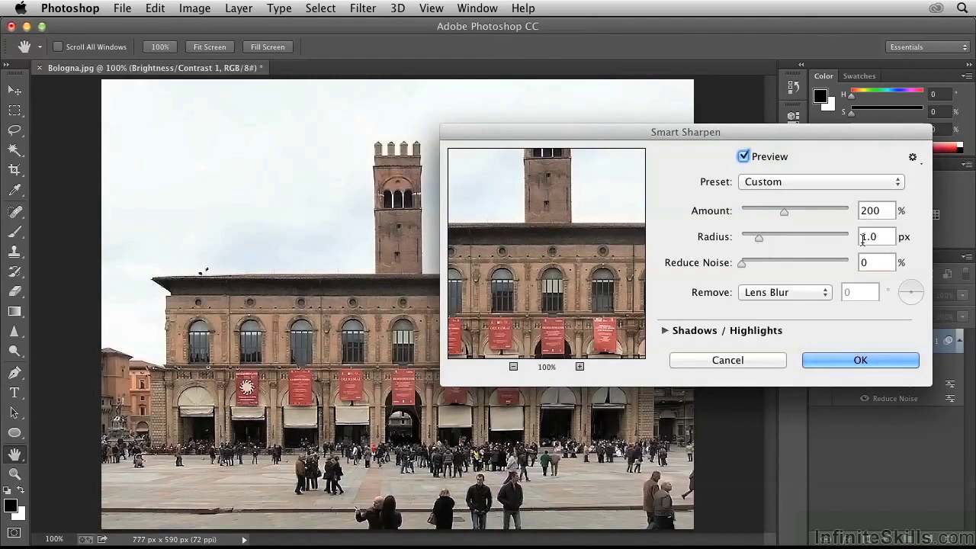
left_click(836, 360)
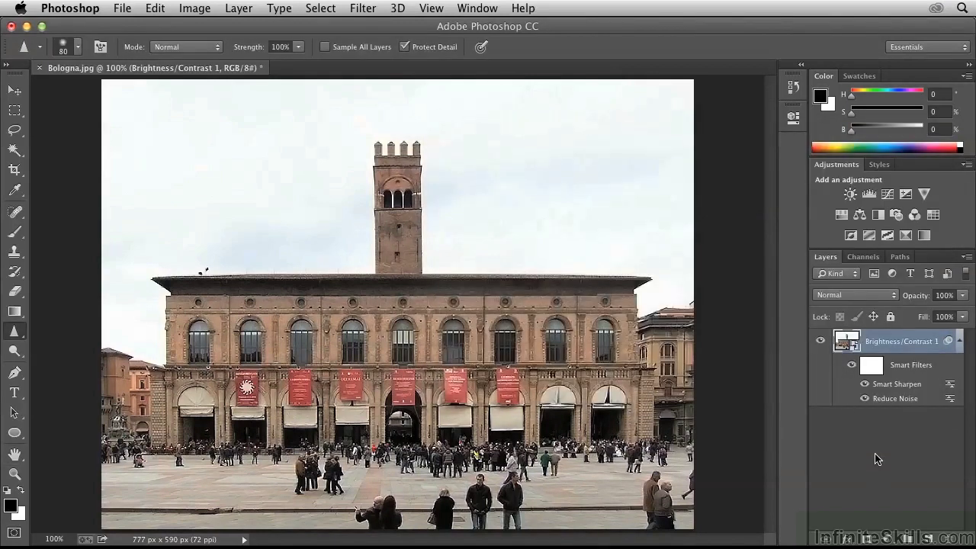
left_click(864, 385)
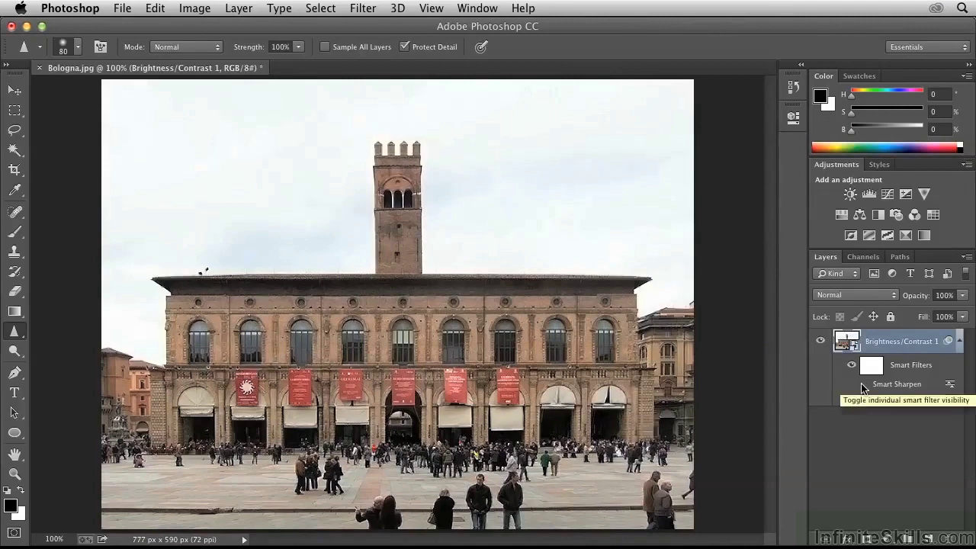
left_click(863, 384)
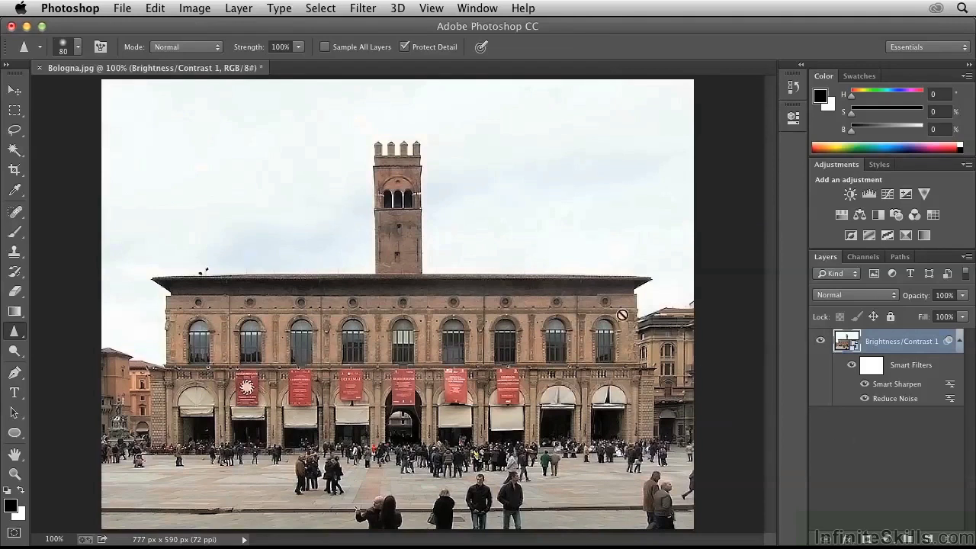
Copy the layer, trash Reduce Noise from the copy and Smart Sharpen from the original.
left_click(238, 8)
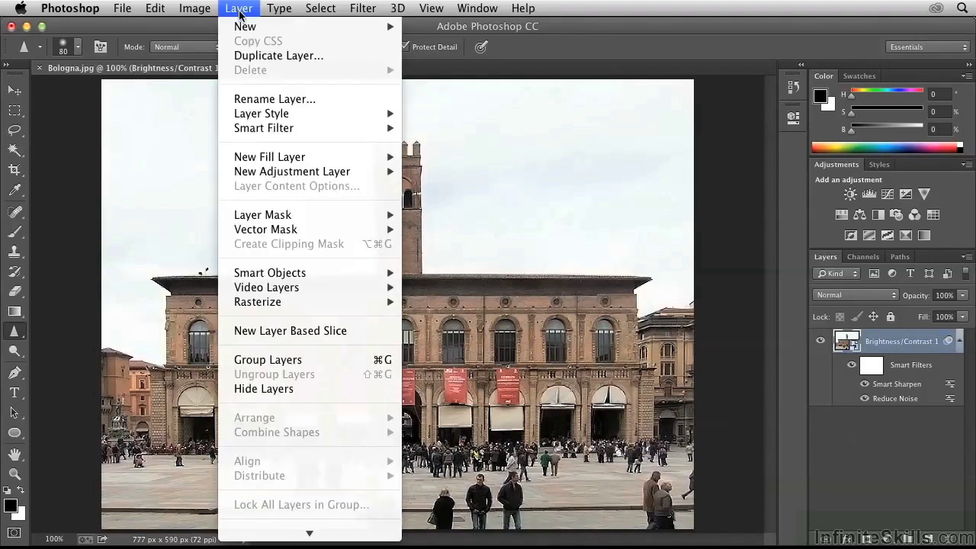
mouse_move(245, 27)
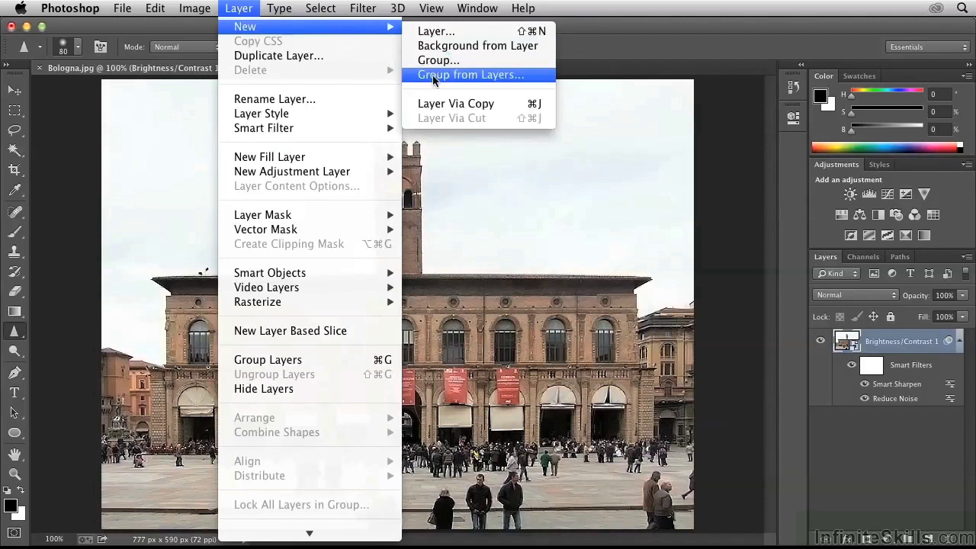
left_click(432, 104)
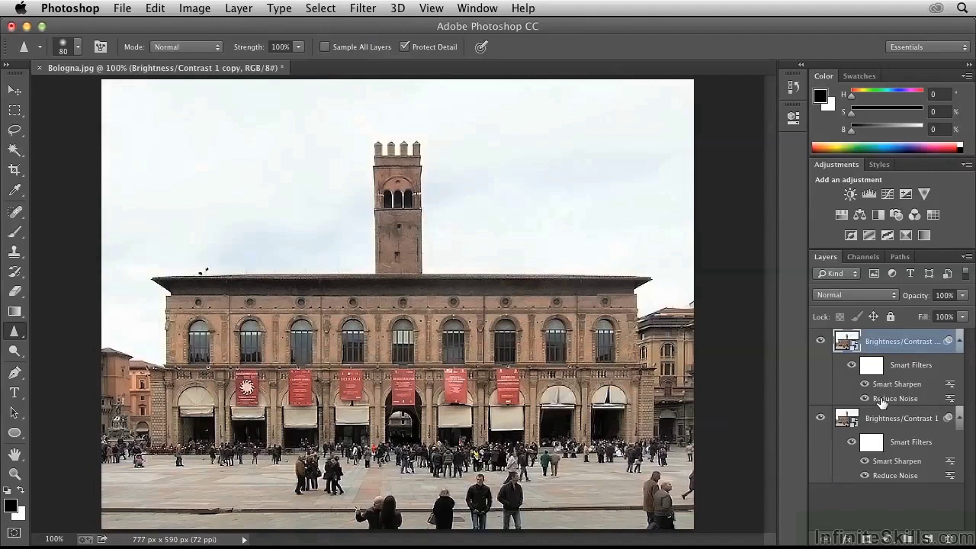
left_click_drag(946, 536, 946, 537)
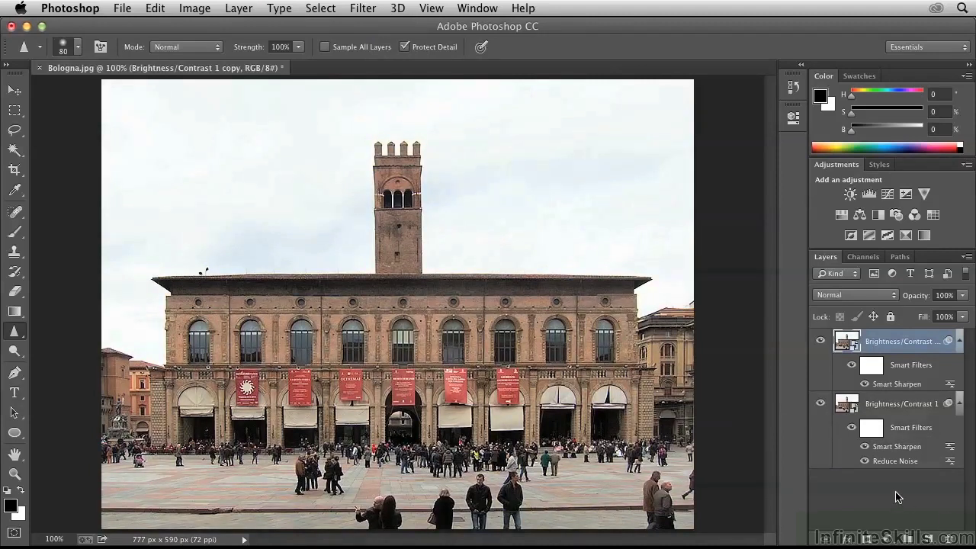
left_click_drag(882, 451, 950, 542)
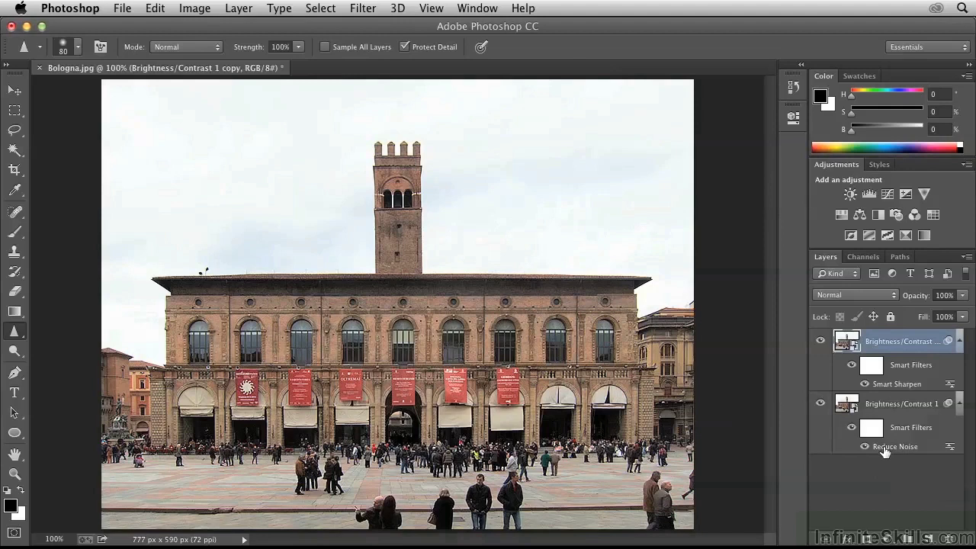
left_click(871, 367)
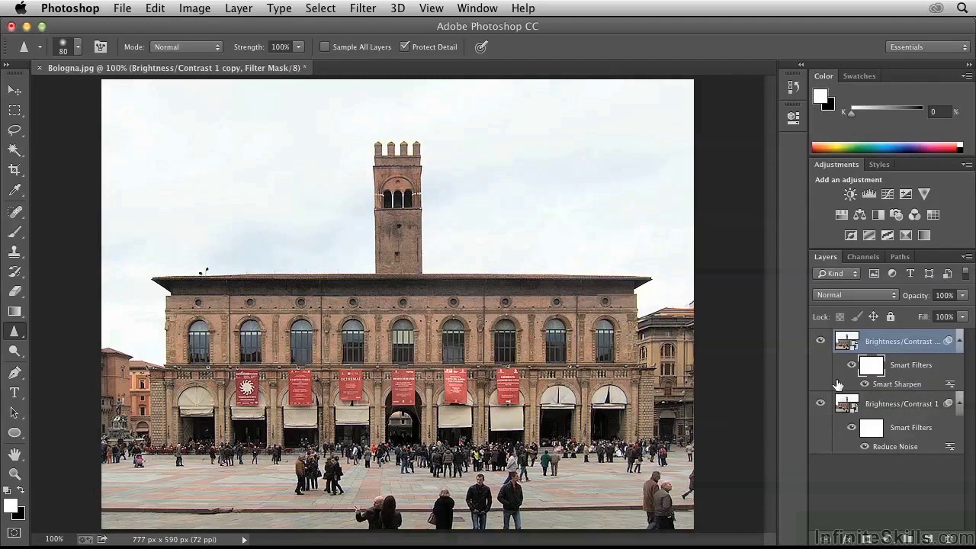
Invert the Smart Sharpen mask to black and paint white over the window row, banners and tower.
key("super+i")
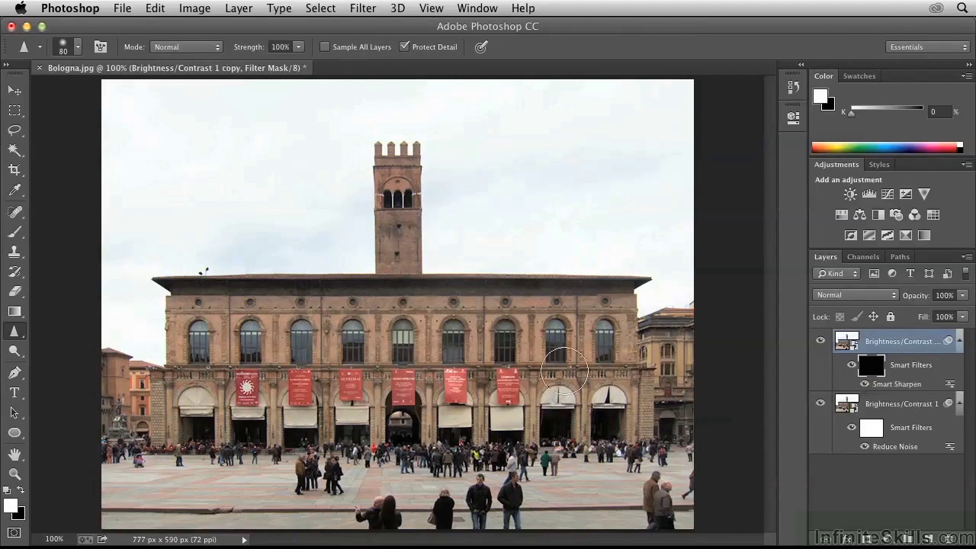
left_click(15, 233)
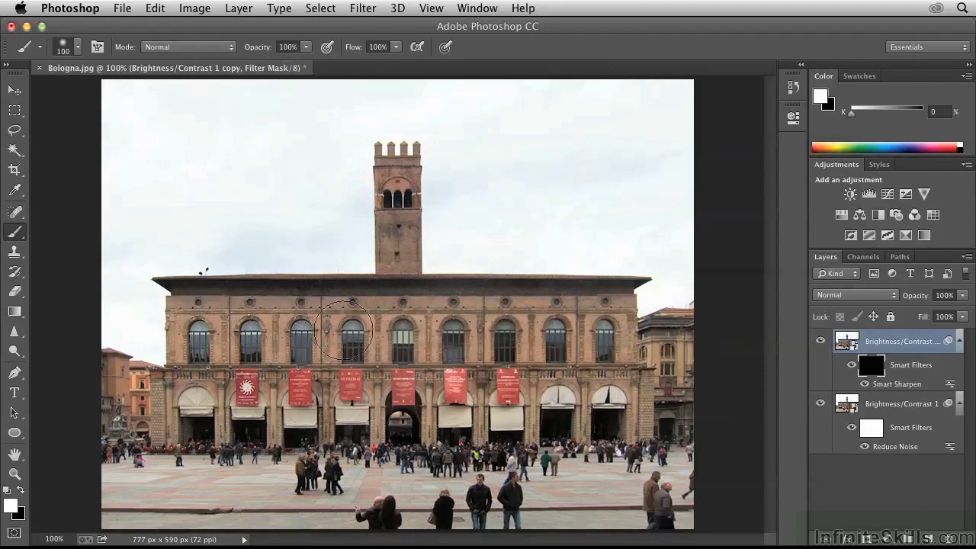
left_click_drag(524, 327, 610, 326)
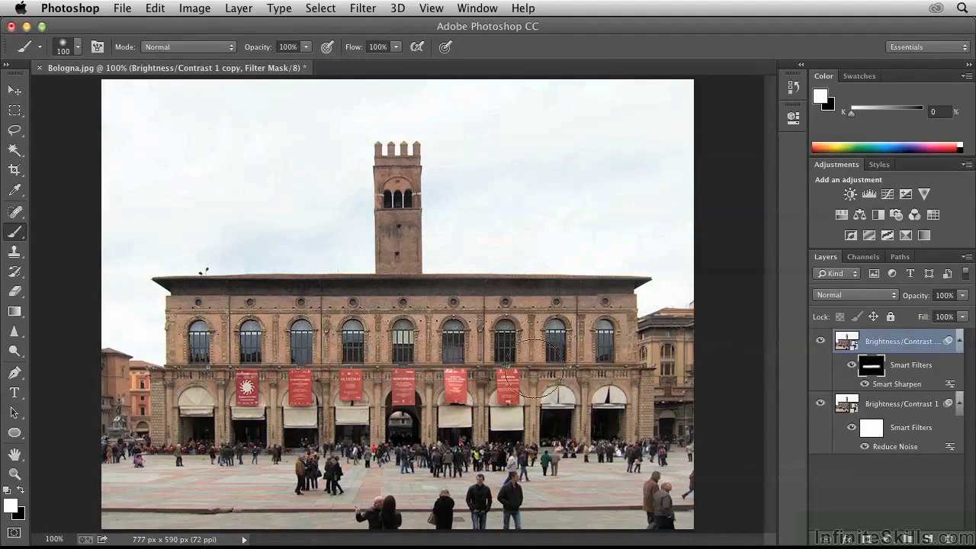
left_click_drag(506, 387, 240, 388)
mouse_move(374, 264)
left_mouse_down()
mouse_move(394, 275)
mouse_move(419, 229)
mouse_move(414, 160)
mouse_move(401, 157)
left_mouse_up()
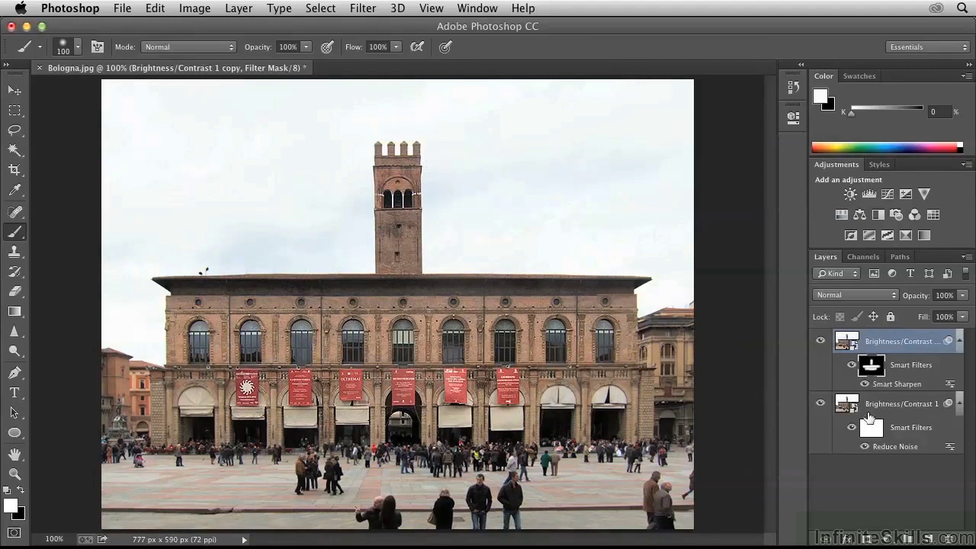
Set the Brightness/Contrast 1 copy layer's blend mode to Lighten, comparing layer visibility around it.
left_click(821, 404)
left_click(820, 404)
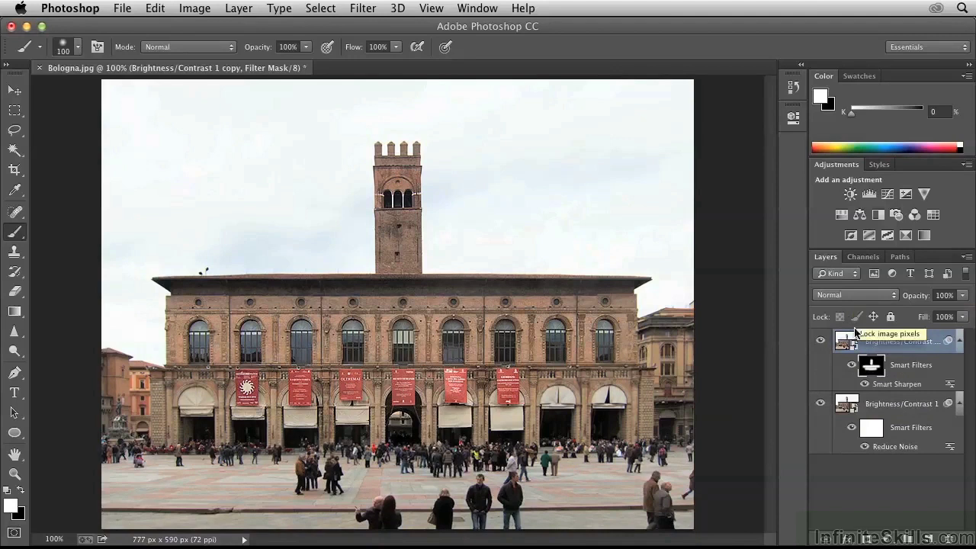
left_click(853, 296)
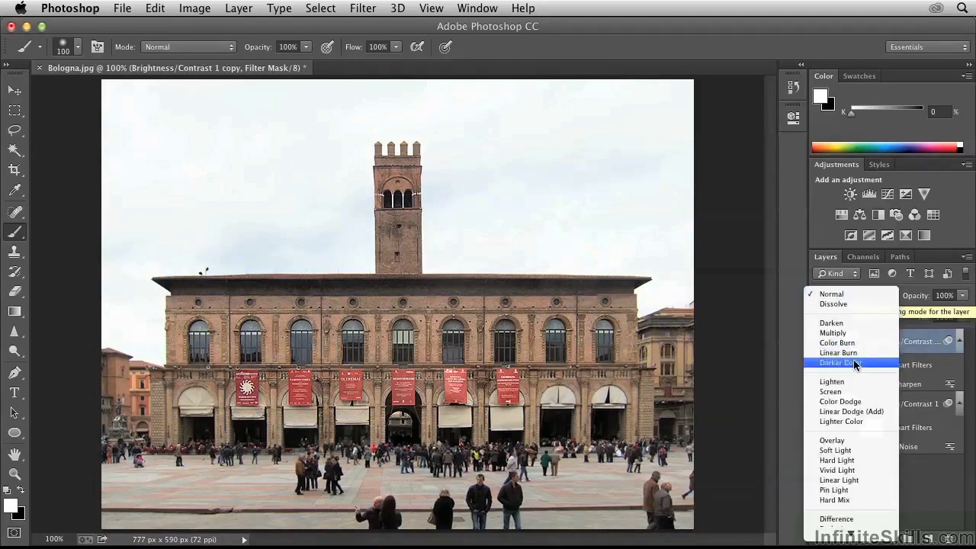
left_click(850, 383)
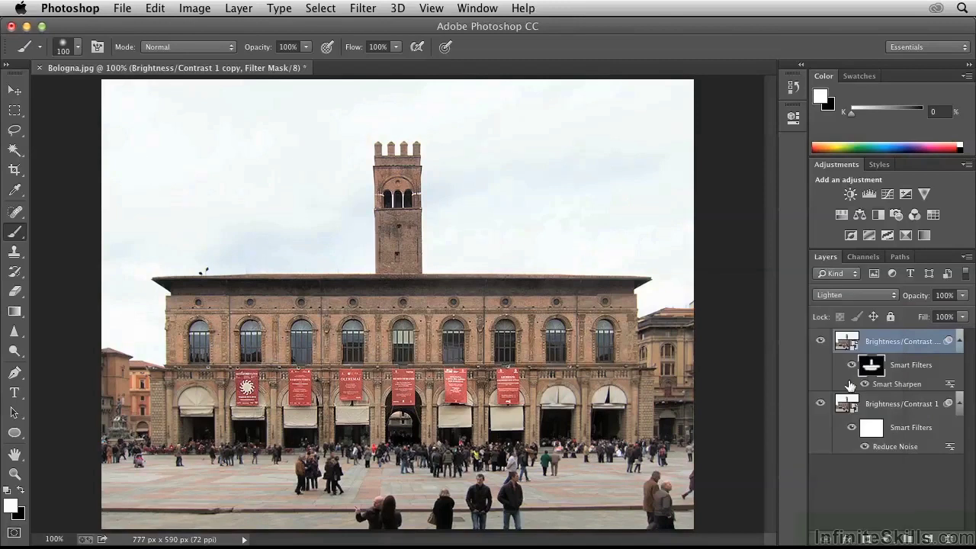
left_click(819, 342)
left_click(822, 405)
left_click(821, 404)
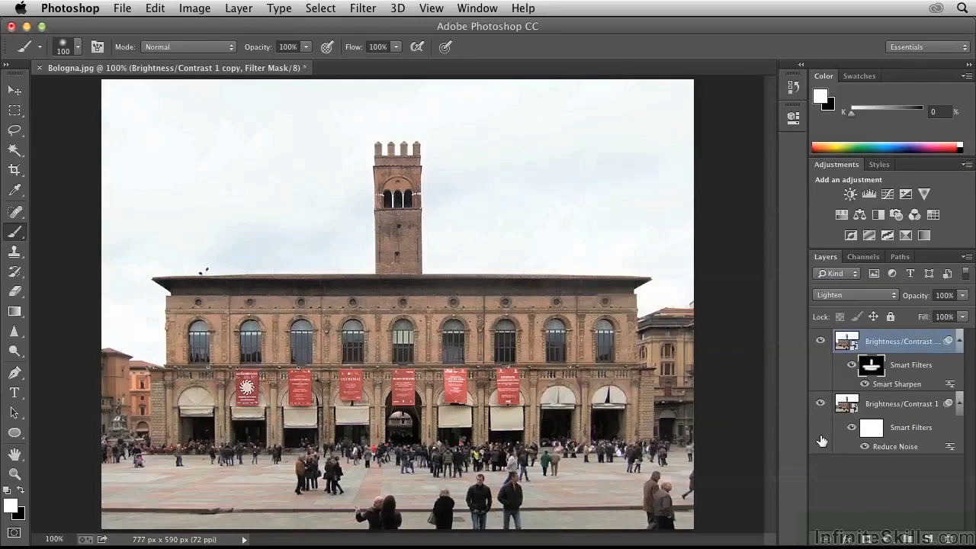